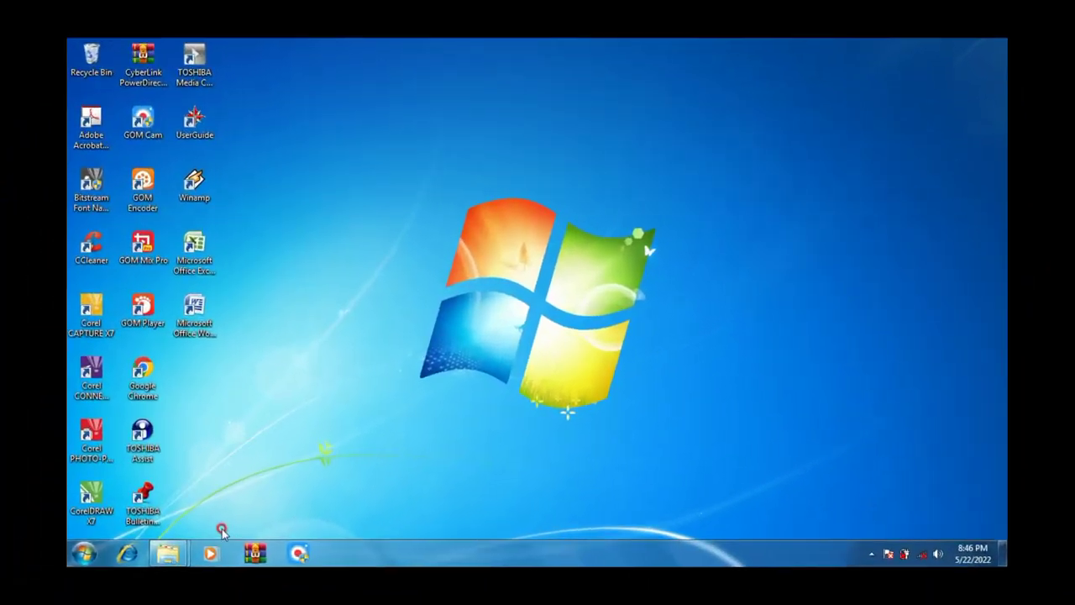
Launch Adobe Photoshop CS5.1 from the Windows 7 Start menu
{"action": "left_click", "coordinate": [84, 554]}
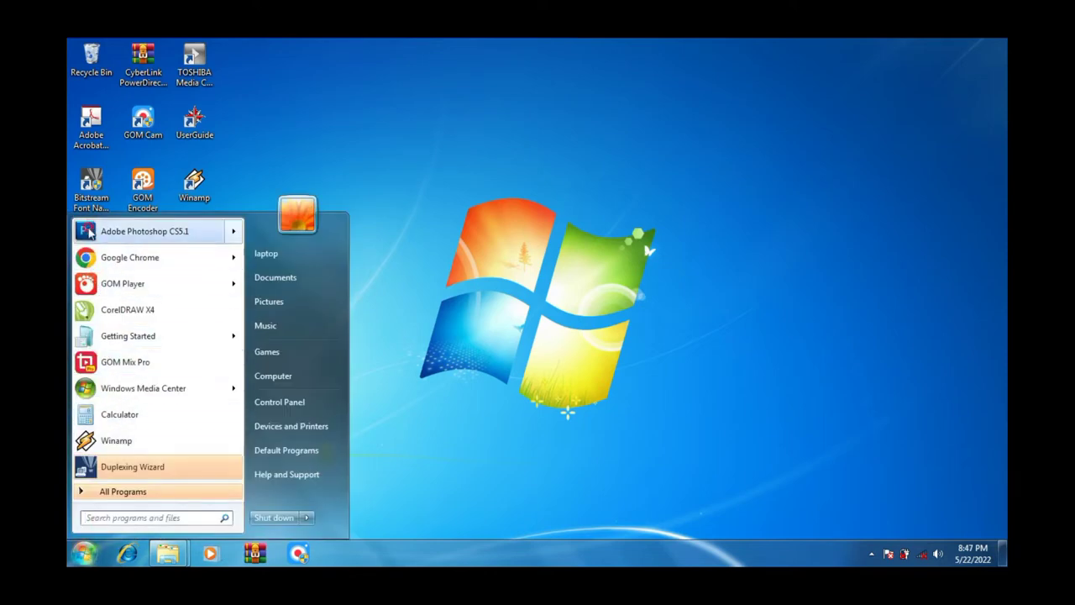
{"action": "left_click", "coordinate": [92, 231]}
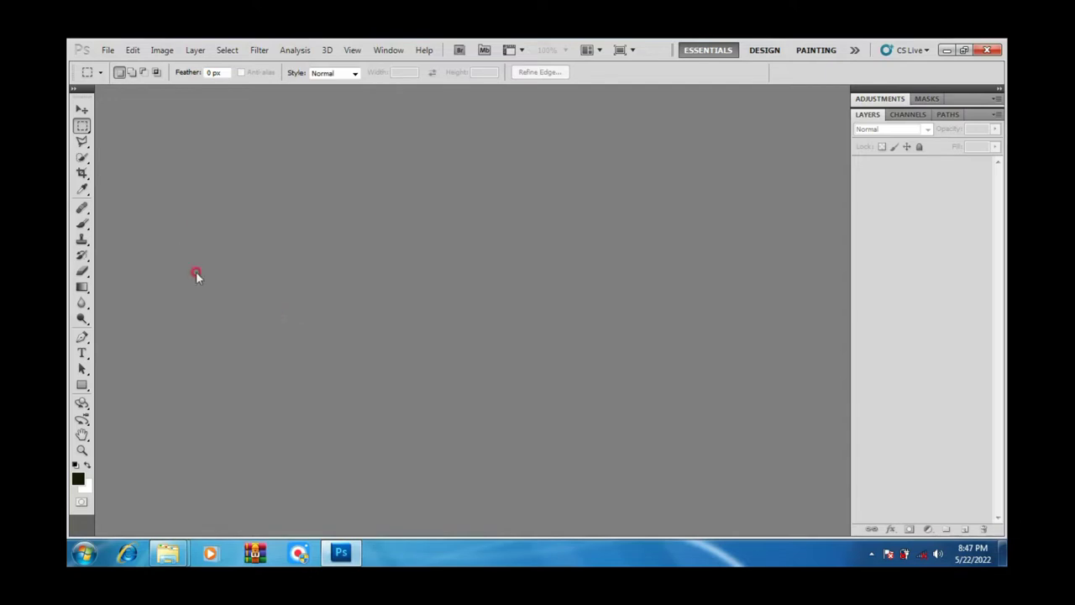
Open foto_1.jpg from the Data_foto folder
{"action": "left_click", "coordinate": [108, 50]}
{"action": "left_click", "coordinate": [114, 78]}
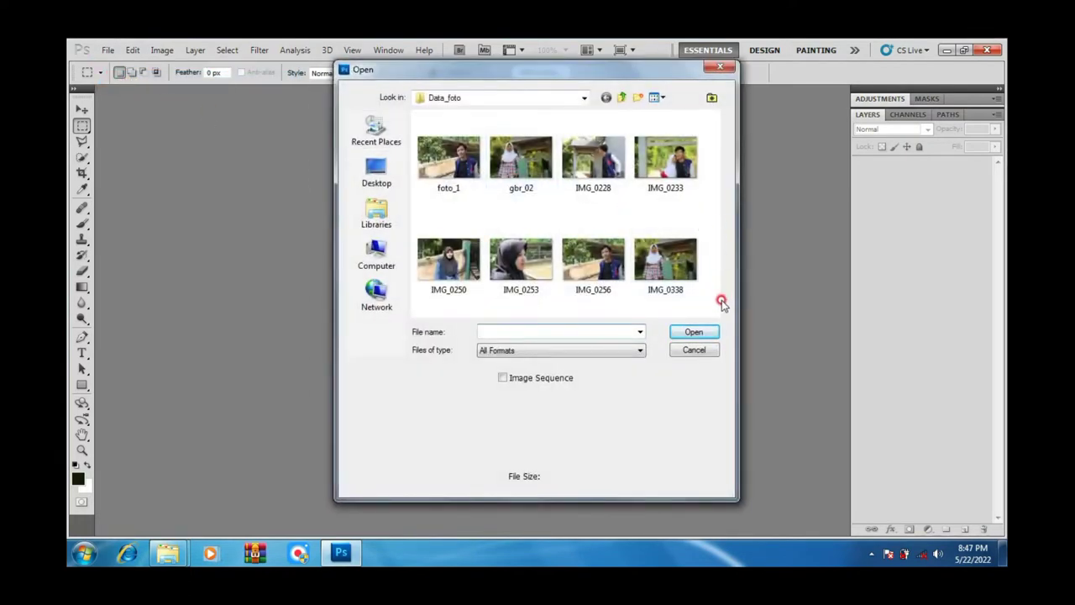
{"action": "left_click", "coordinate": [454, 170]}
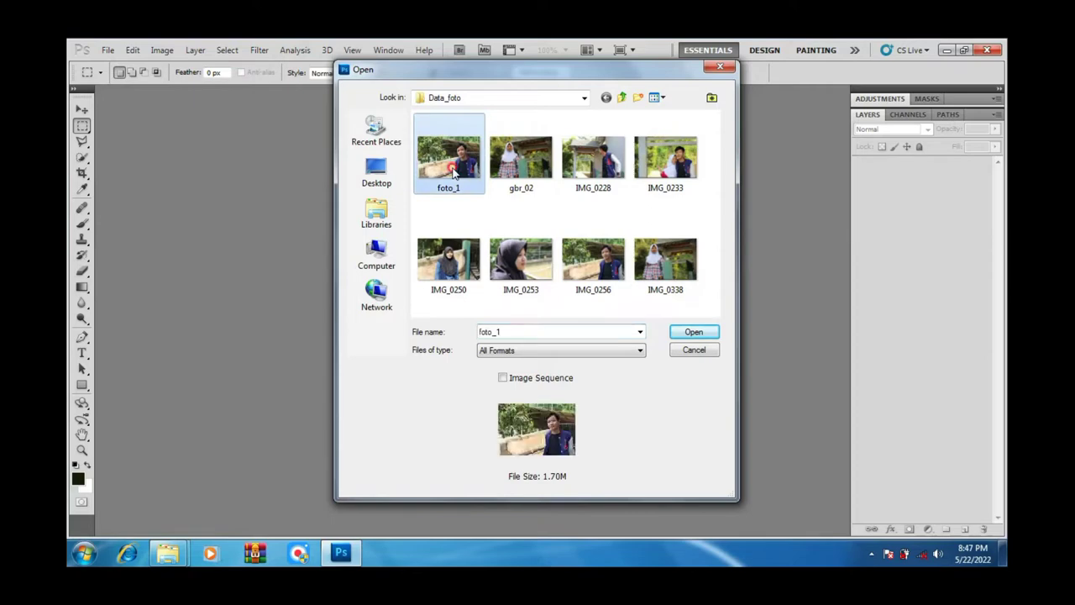
{"action": "left_click", "coordinate": [695, 332]}
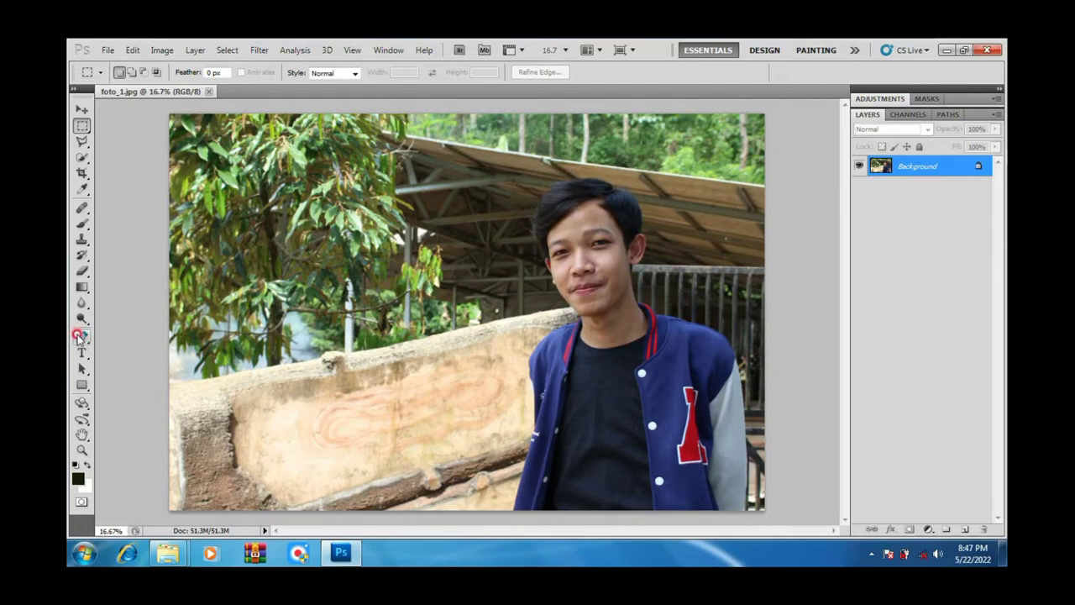
With the Pen tool, anchor a path from the bottom-right corner up the jacket's edge to the collar
{"action": "left_click", "coordinate": [82, 337]}
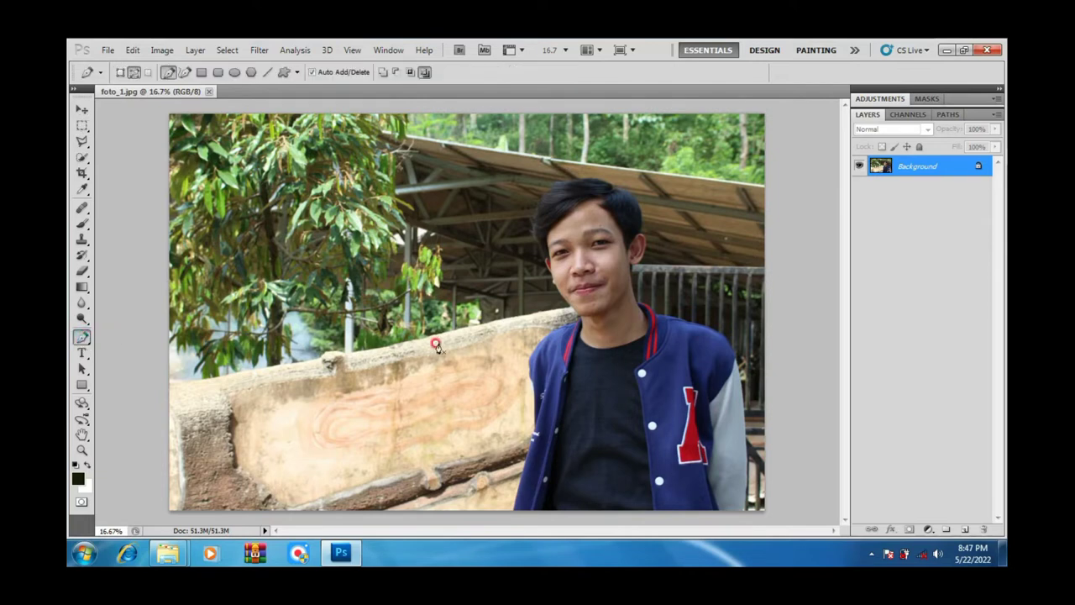
{"action": "left_click_drag", "start_coordinate": [761, 529], "coordinate": [745, 510]}
{"action": "left_click", "coordinate": [745, 503]}
{"action": "left_click", "coordinate": [744, 471]}
{"action": "left_click", "coordinate": [743, 451]}
{"action": "left_click", "coordinate": [741, 429]}
{"action": "left_click", "coordinate": [743, 420]}
{"action": "left_click", "coordinate": [738, 402]}
{"action": "left_click", "coordinate": [737, 380]}
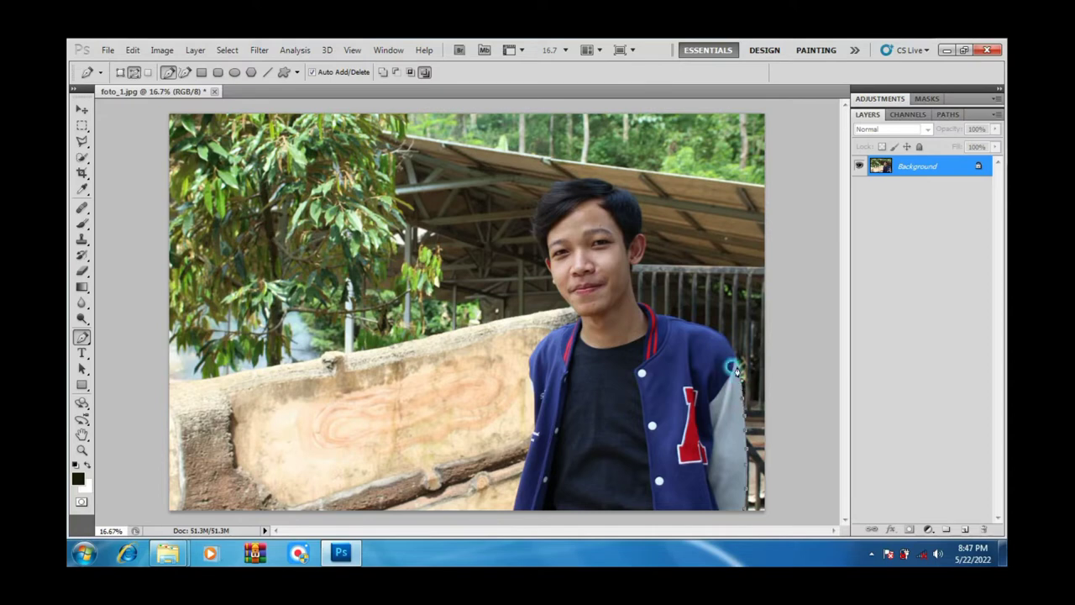
{"action": "left_click", "coordinate": [727, 354]}
{"action": "left_click", "coordinate": [726, 340]}
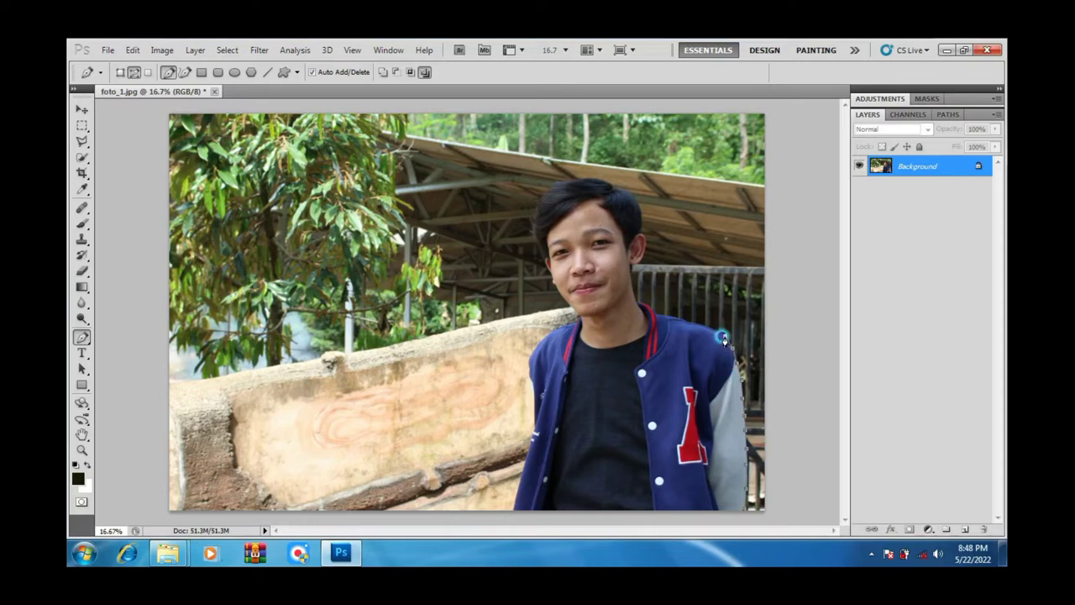
{"action": "left_click", "coordinate": [716, 339]}
{"action": "left_click", "coordinate": [694, 324]}
{"action": "left_click", "coordinate": [676, 325]}
{"action": "left_click", "coordinate": [658, 319]}
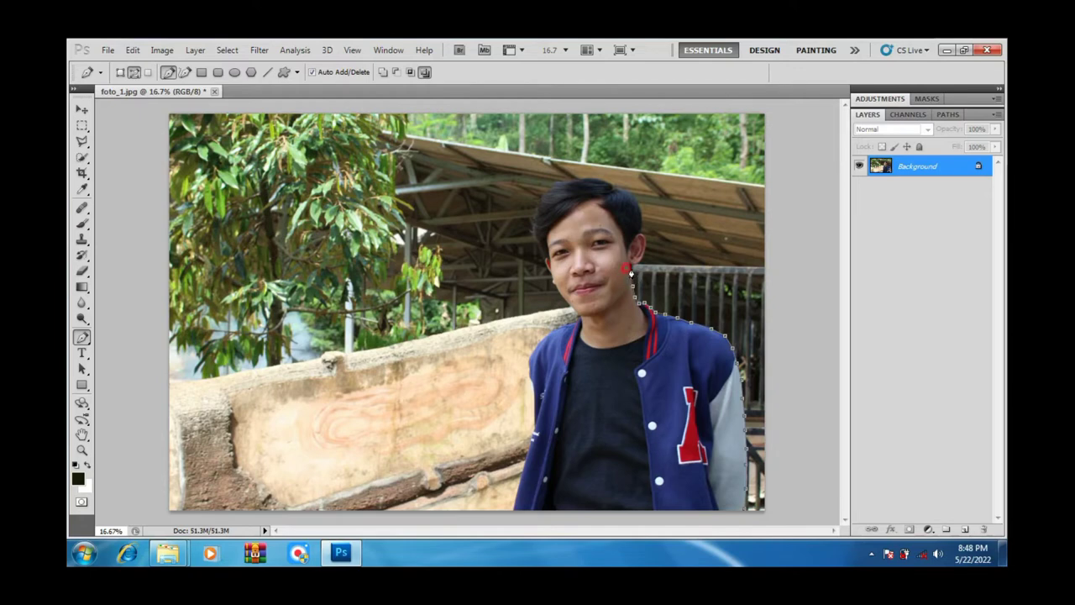
Continue the path up the neck and ear to the top of the hair
{"action": "left_click", "coordinate": [635, 269]}
{"action": "left_click", "coordinate": [638, 267]}
{"action": "left_click", "coordinate": [643, 264]}
{"action": "left_click", "coordinate": [643, 243]}
{"action": "left_click", "coordinate": [640, 235]}
{"action": "left_click", "coordinate": [635, 211]}
{"action": "left_click", "coordinate": [628, 197]}
{"action": "left_click", "coordinate": [626, 197]}
Trace the path across the top of the hair and down its left edge toward the cheek
{"action": "left_click", "coordinate": [616, 195]}
{"action": "left_click", "coordinate": [608, 190]}
{"action": "left_click", "coordinate": [597, 187]}
{"action": "left_click", "coordinate": [587, 184]}
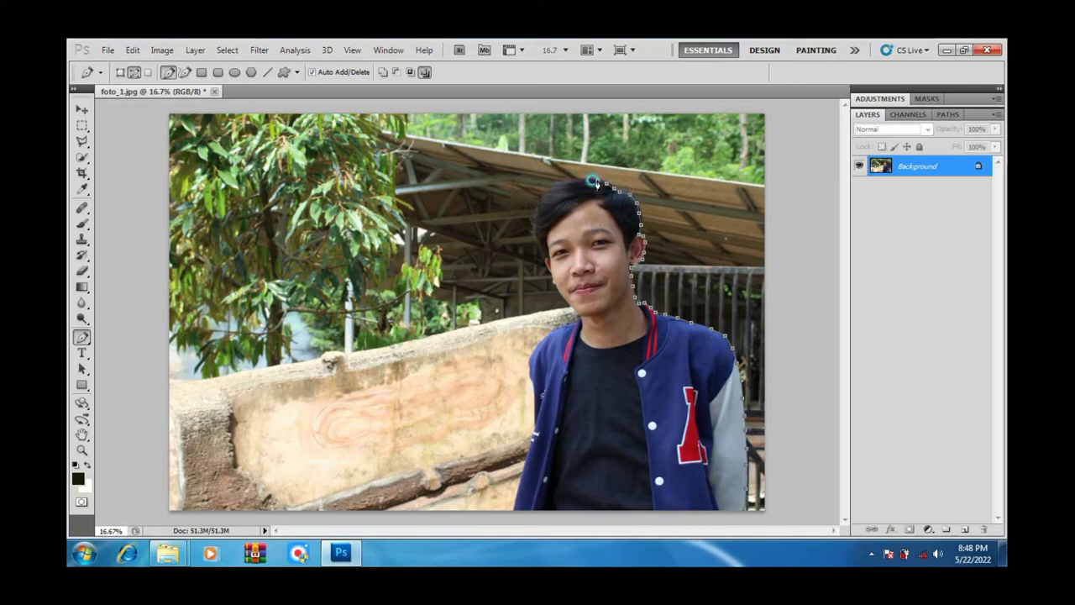
{"action": "left_click", "coordinate": [578, 184]}
{"action": "left_click", "coordinate": [561, 187]}
{"action": "left_click", "coordinate": [547, 188]}
{"action": "left_click", "coordinate": [539, 195]}
{"action": "left_click", "coordinate": [535, 209]}
{"action": "left_click", "coordinate": [537, 248]}
{"action": "left_click", "coordinate": [540, 262]}
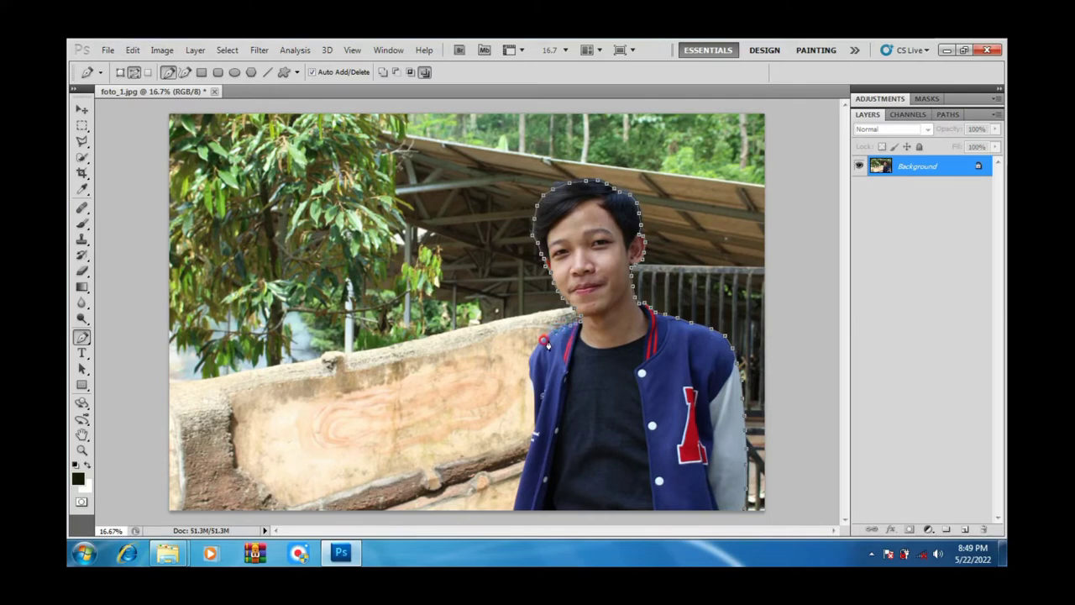
Anchor the path from the left shoulder down the jacket's left edge to the photo's bottom
{"action": "left_click", "coordinate": [537, 352]}
{"action": "left_click", "coordinate": [525, 376]}
{"action": "left_click", "coordinate": [530, 391]}
{"action": "left_click", "coordinate": [531, 411]}
{"action": "left_click", "coordinate": [531, 424]}
{"action": "left_click", "coordinate": [523, 454]}
{"action": "left_click", "coordinate": [511, 494]}
{"action": "left_click", "coordinate": [512, 508]}
Run the path along the bottom edge and close it at the starting corner
{"action": "left_click", "coordinate": [556, 507]}
{"action": "left_click", "coordinate": [639, 509]}
{"action": "left_click", "coordinate": [721, 510]}
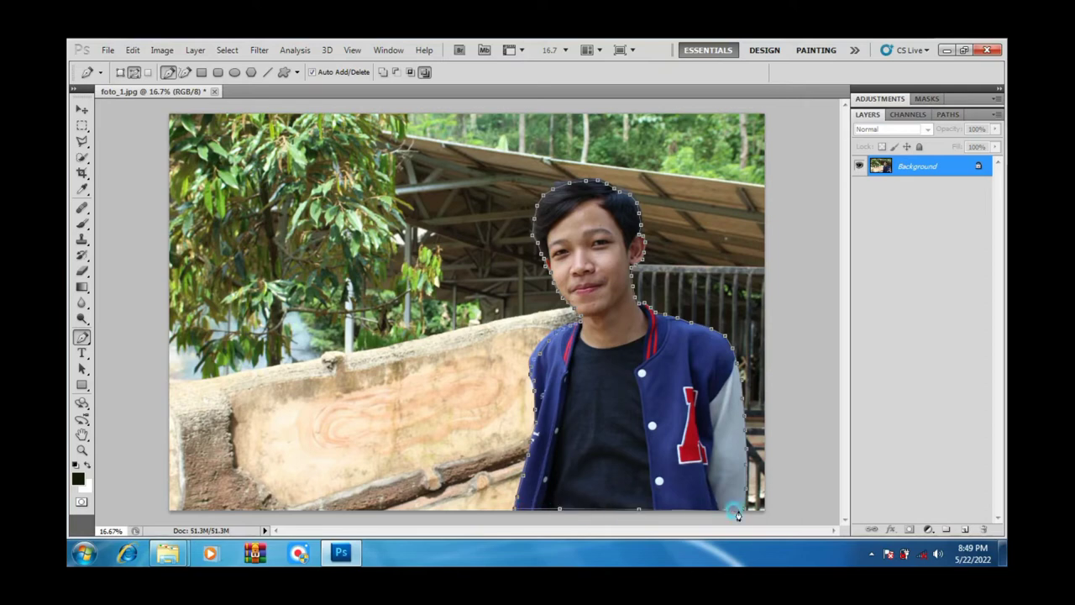
{"action": "left_click", "coordinate": [742, 512]}
Load the closed Work Path as a selection from the Paths panel
{"action": "left_click", "coordinate": [81, 111]}
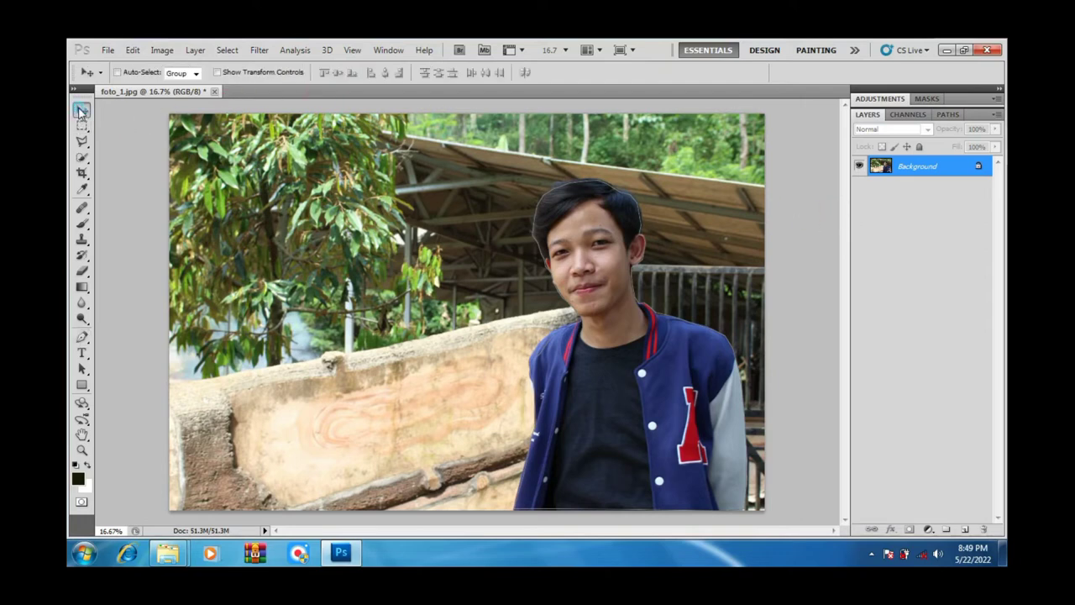
{"action": "left_click", "coordinate": [945, 117]}
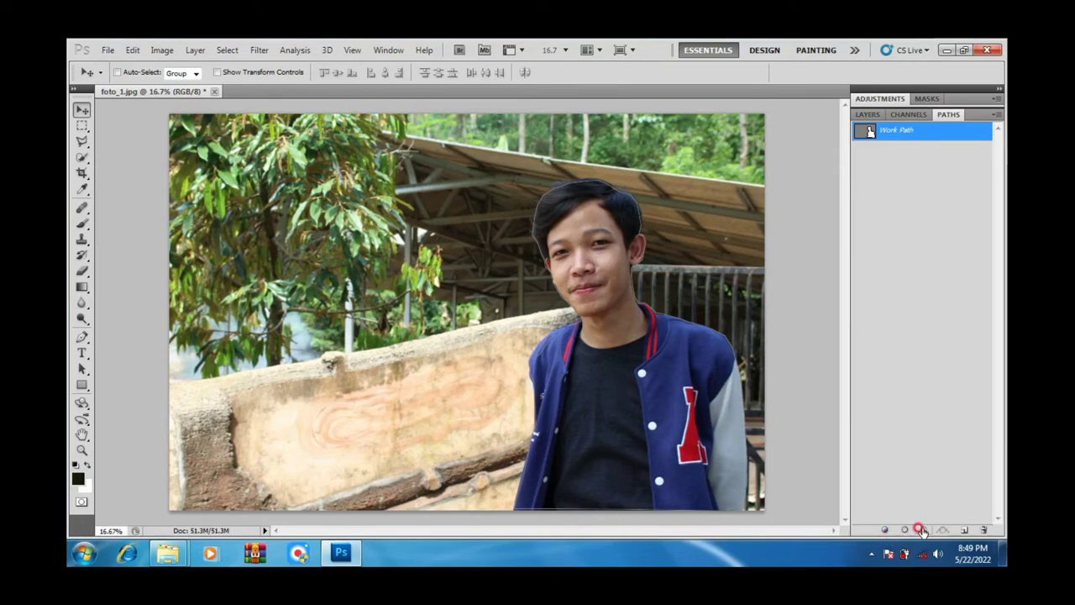
{"action": "left_click", "coordinate": [921, 530]}
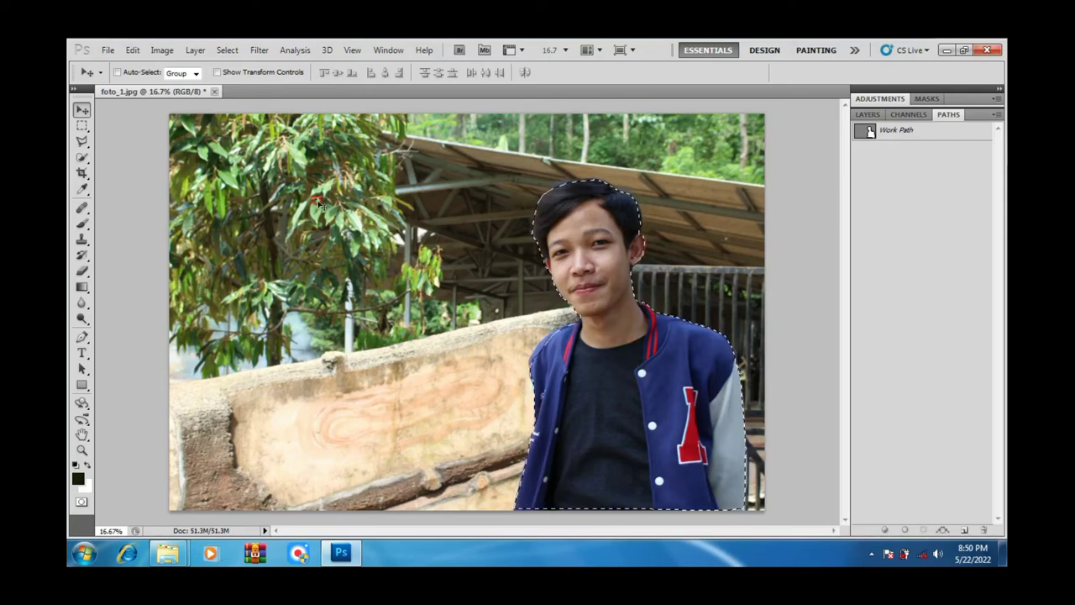
Copy the selected person, paste him onto a new Layer 1, and activate the Background layer
{"action": "left_click", "coordinate": [125, 52]}
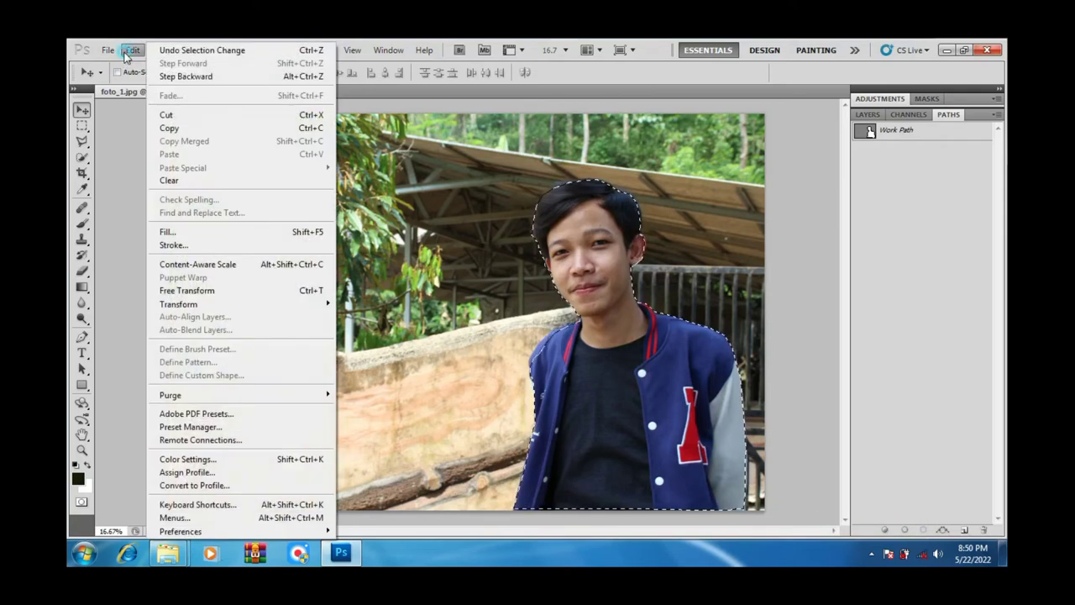
{"action": "left_click", "coordinate": [181, 128]}
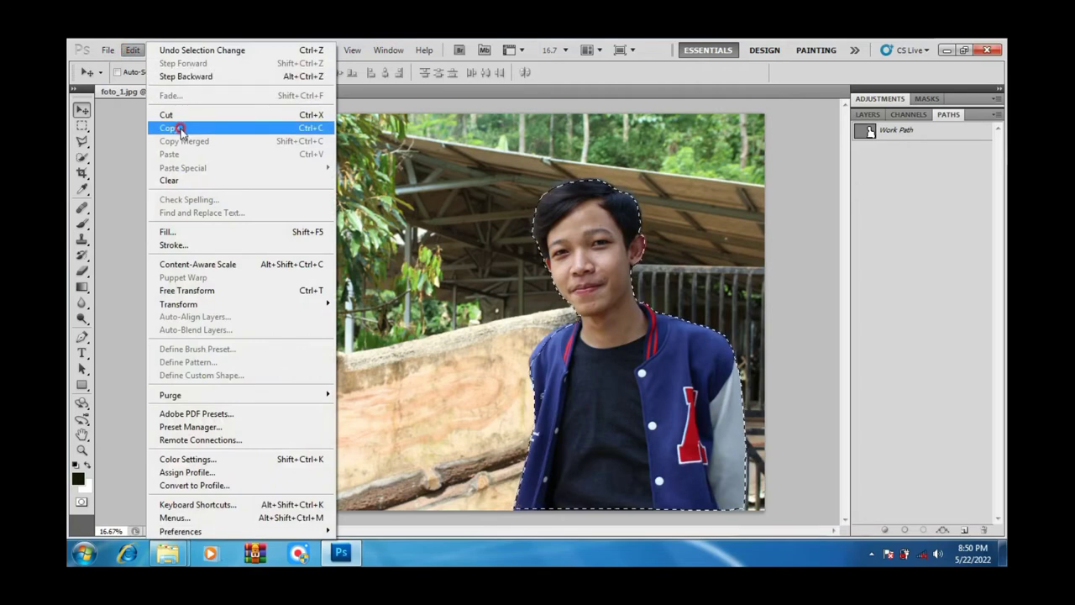
{"action": "left_click", "coordinate": [181, 130]}
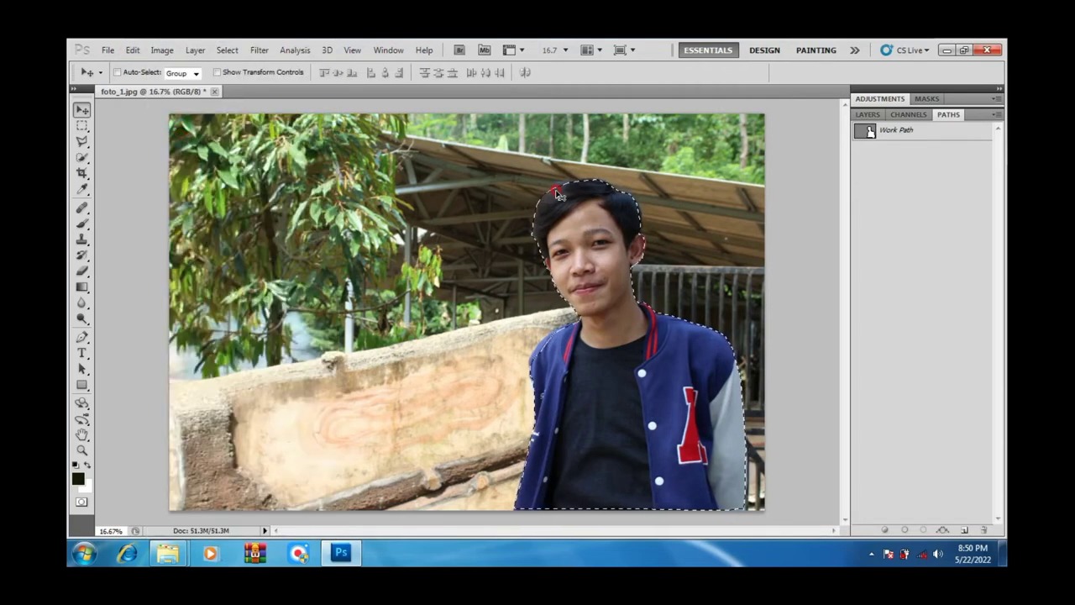
{"action": "left_click", "coordinate": [132, 50]}
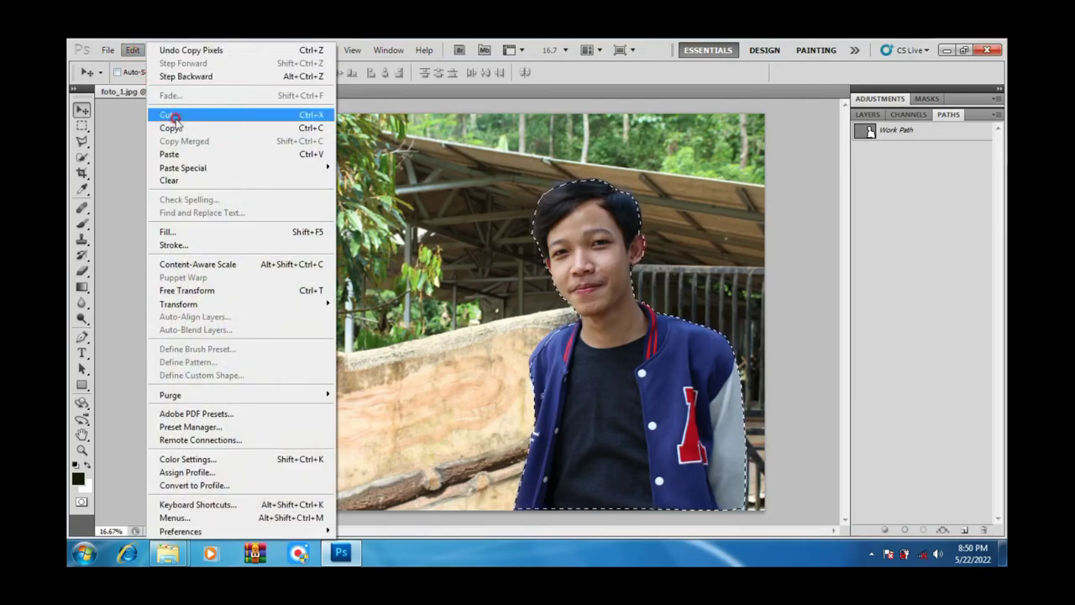
{"action": "left_click", "coordinate": [187, 155]}
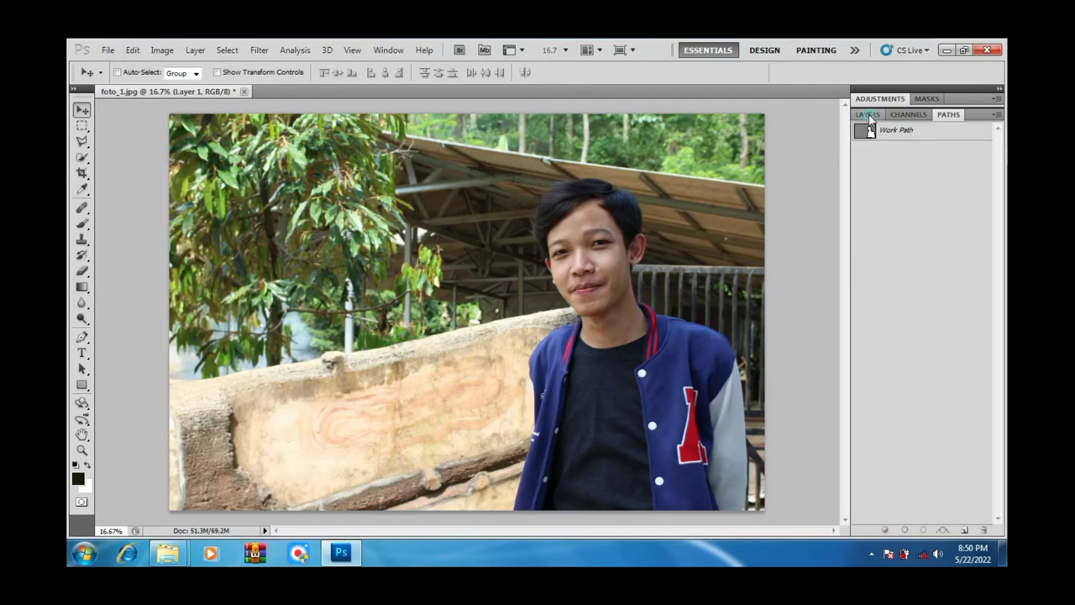
{"action": "left_click", "coordinate": [868, 115]}
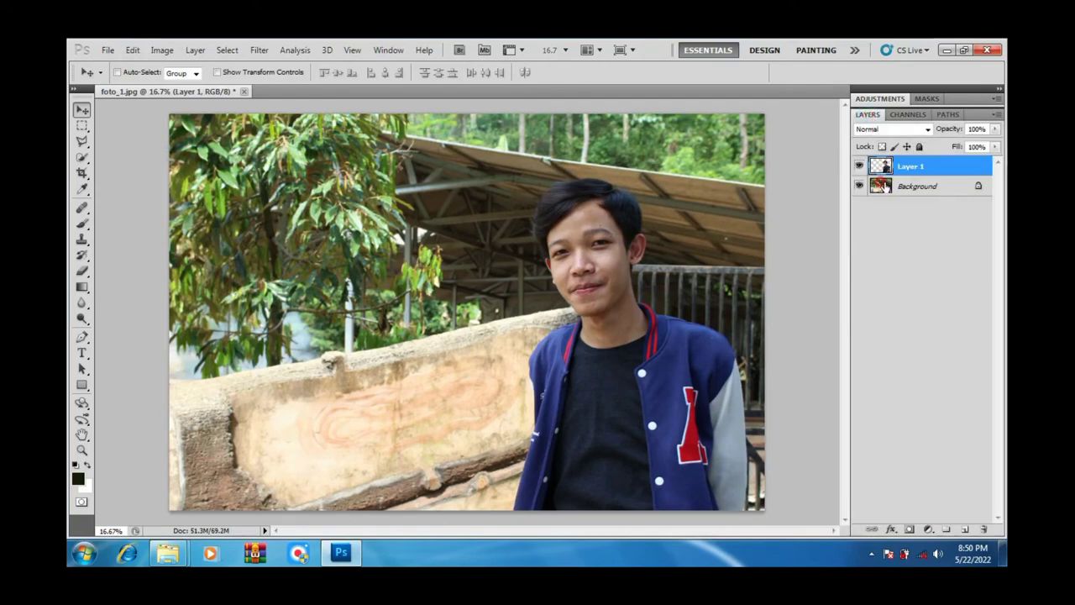
{"action": "left_click", "coordinate": [885, 188]}
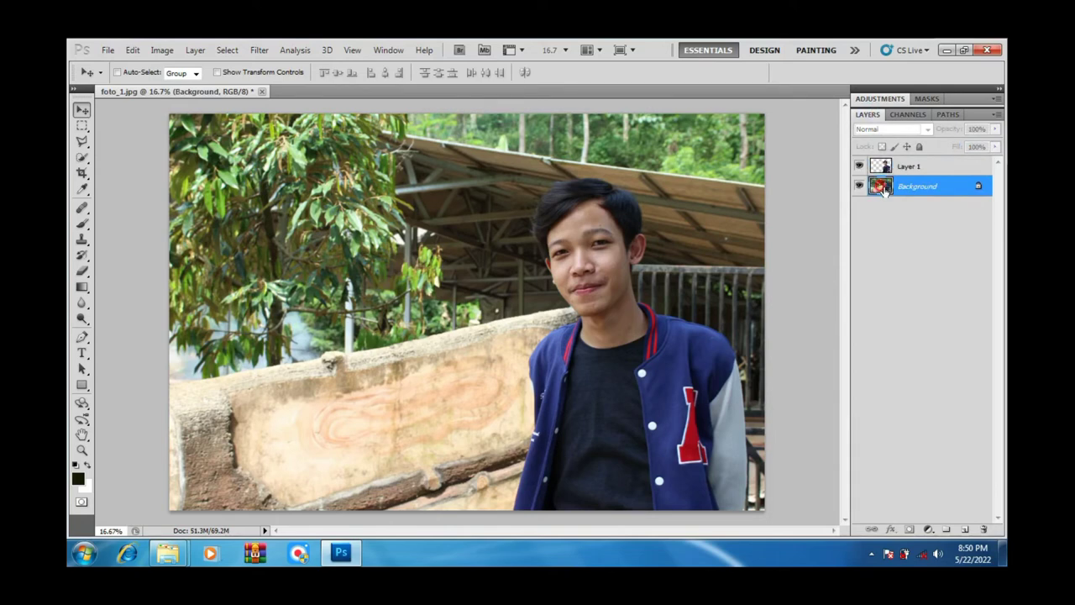
Browse the Image and Layer menus, then choose Filter > Blur > Gaussian Blur
{"action": "left_click", "coordinate": [782, 182]}
{"action": "left_click", "coordinate": [162, 50]}
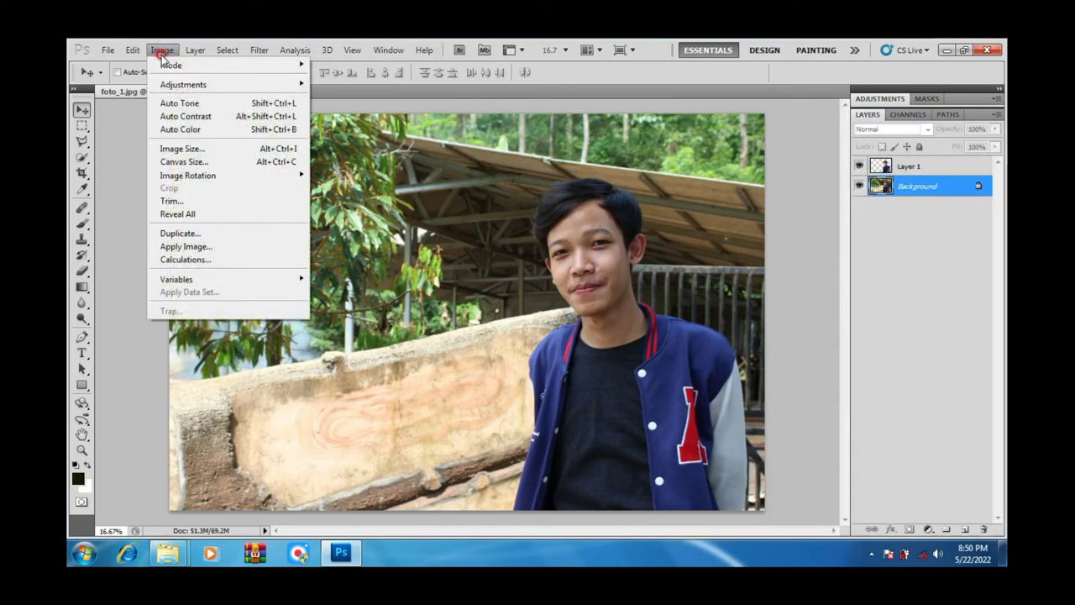
{"action": "left_click", "coordinate": [167, 85]}
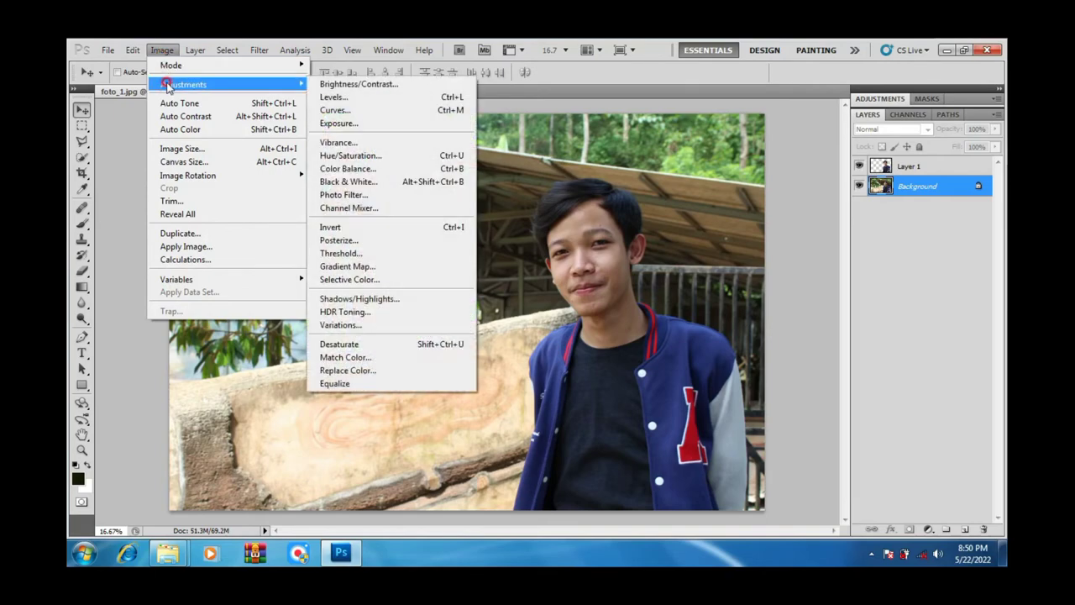
{"action": "left_click", "coordinate": [202, 52]}
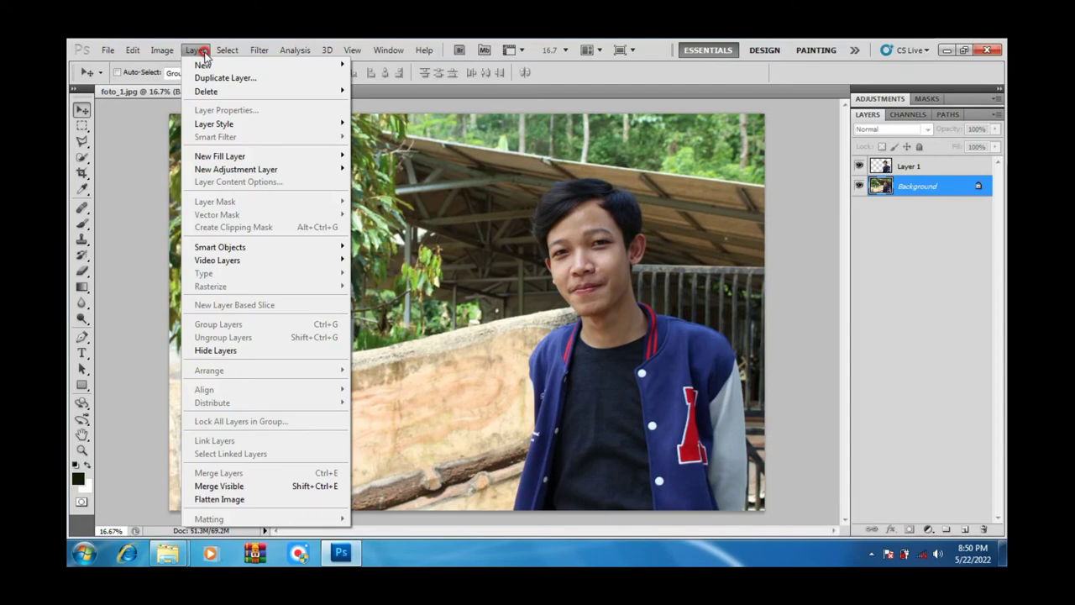
{"action": "left_click", "coordinate": [252, 50]}
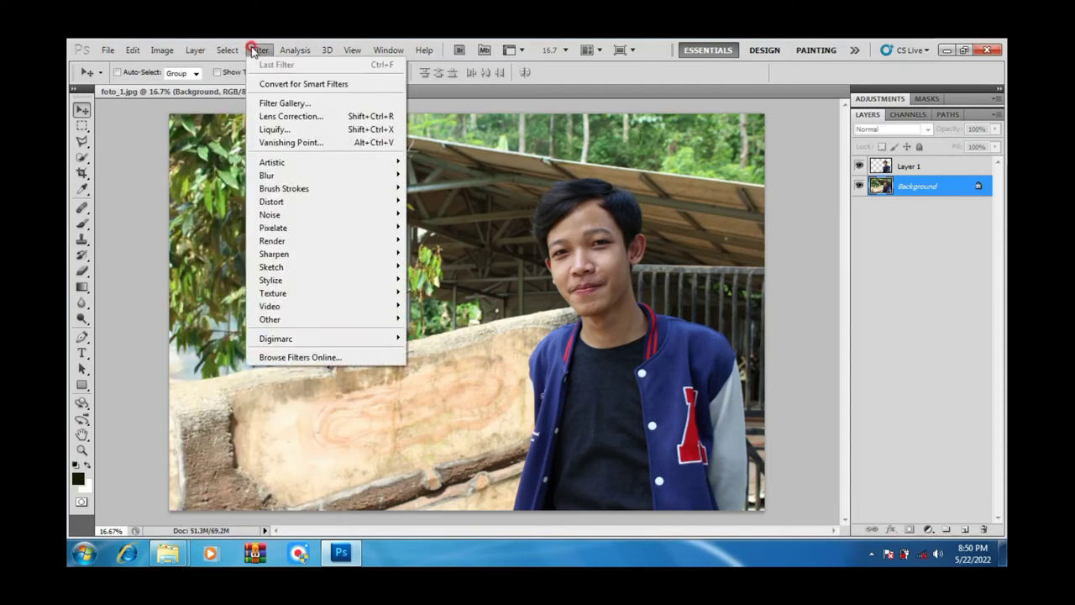
{"action": "left_click", "coordinate": [273, 175]}
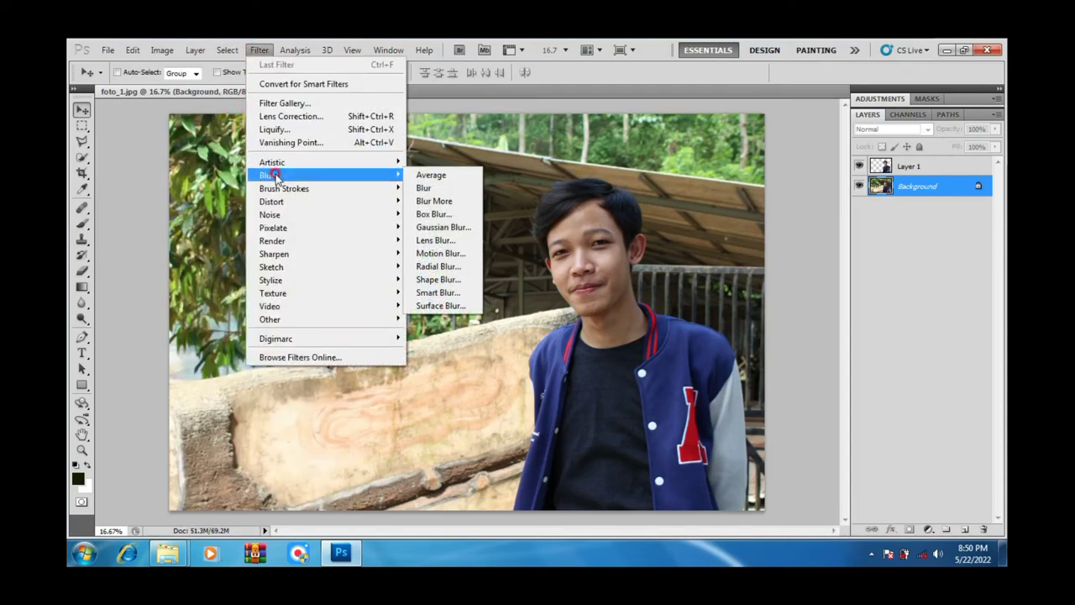
{"action": "left_click", "coordinate": [452, 227]}
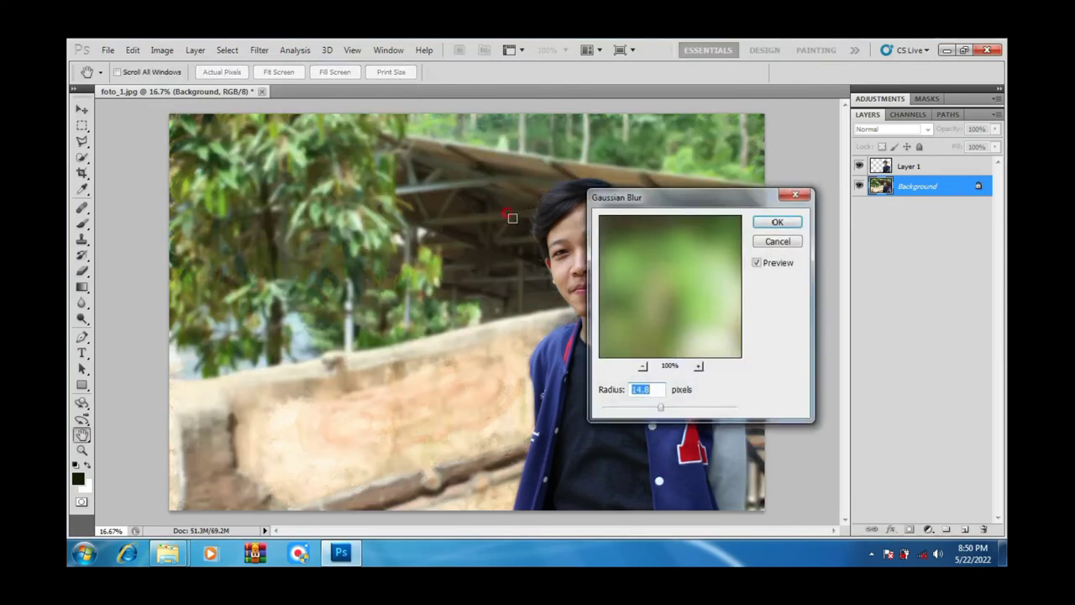
Set the Gaussian Blur radius to about 40.2 pixels and apply it to the Background
{"action": "left_click_drag", "start_coordinate": [660, 408], "coordinate": [688, 411]}
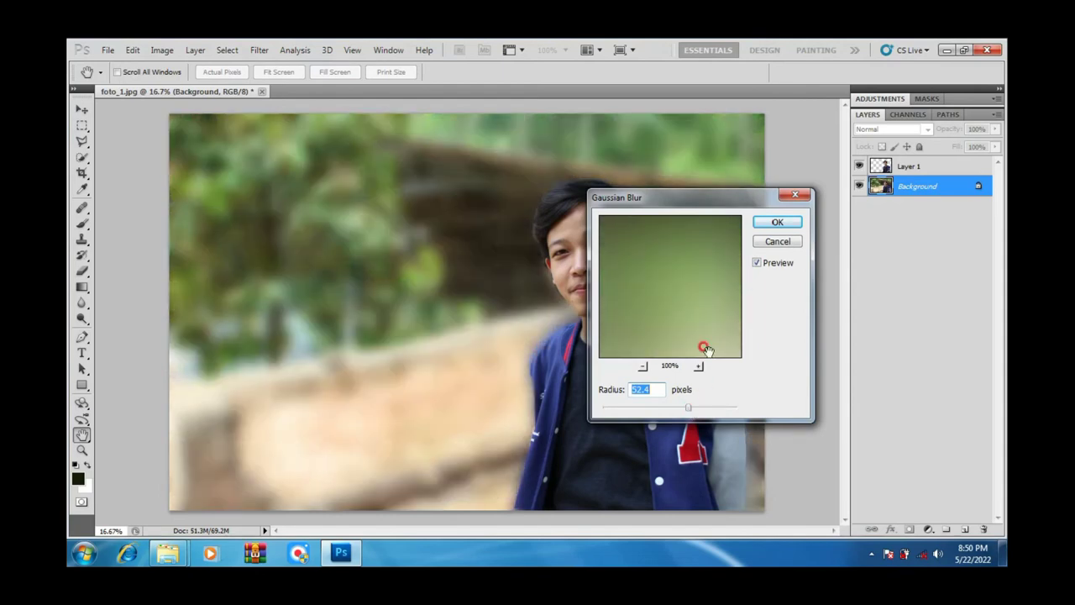
{"action": "mouse_move", "coordinate": [692, 199]}
{"action": "left_mouse_down"}
{"action": "mouse_move", "coordinate": [804, 91]}
{"action": "mouse_move", "coordinate": [236, 70]}
{"action": "left_mouse_up"}
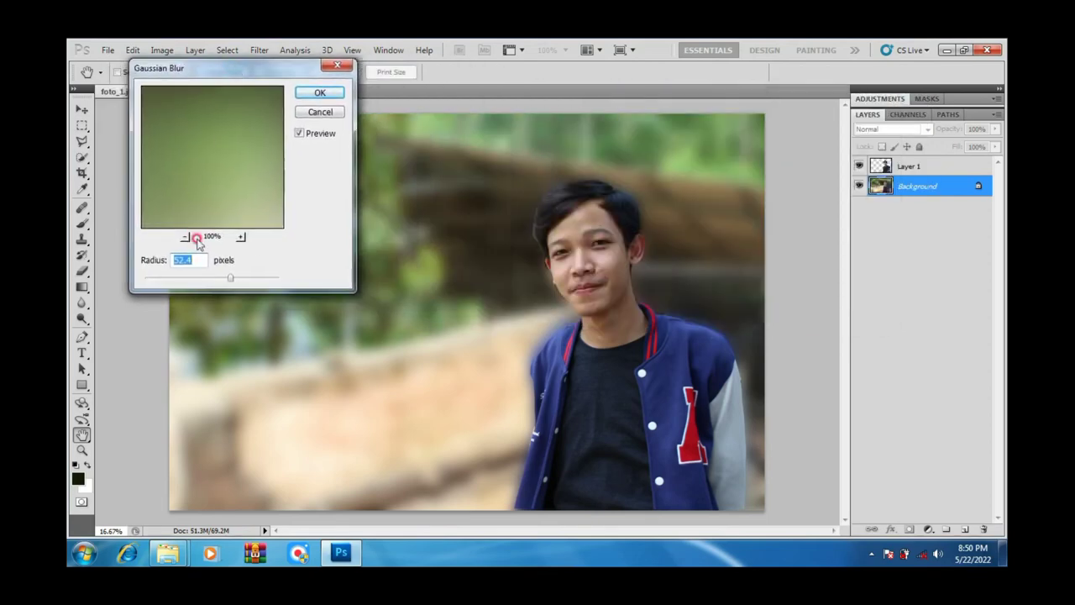
{"action": "mouse_move", "coordinate": [228, 278]}
{"action": "left_mouse_down"}
{"action": "mouse_move", "coordinate": [209, 284]}
{"action": "mouse_move", "coordinate": [219, 282]}
{"action": "left_mouse_up"}
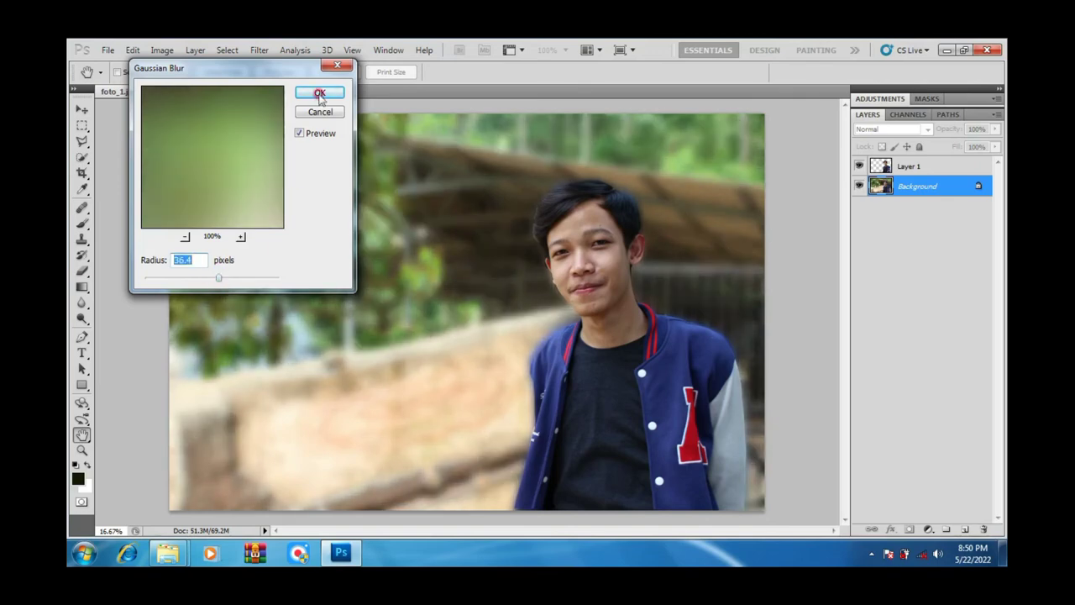
{"action": "left_click", "coordinate": [317, 95]}
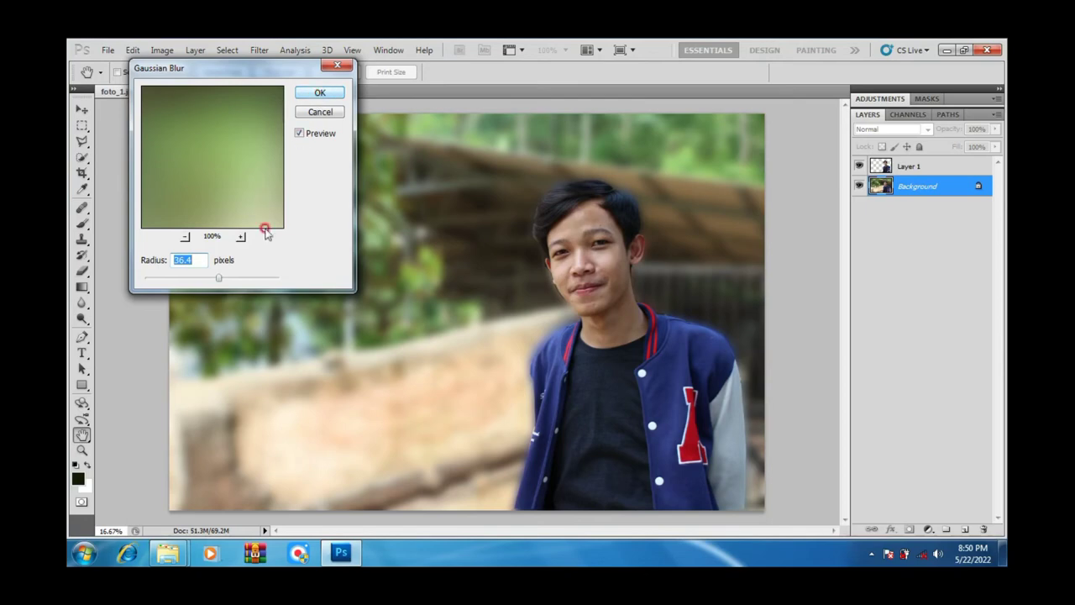
{"action": "left_click", "coordinate": [228, 278]}
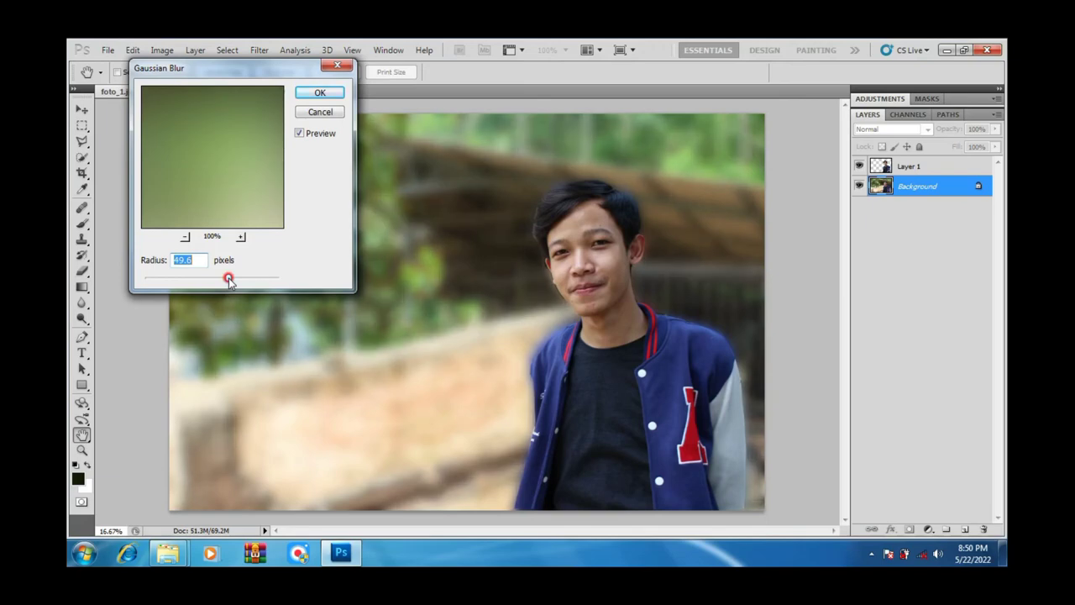
{"action": "left_click_drag", "start_coordinate": [227, 280], "coordinate": [222, 283]}
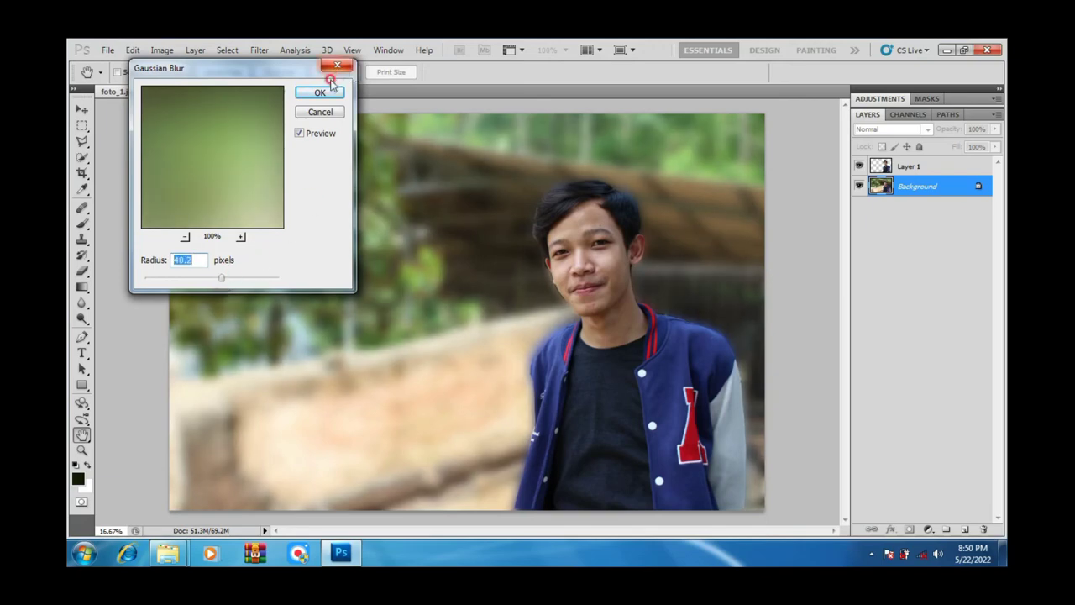
{"action": "left_click", "coordinate": [320, 95]}
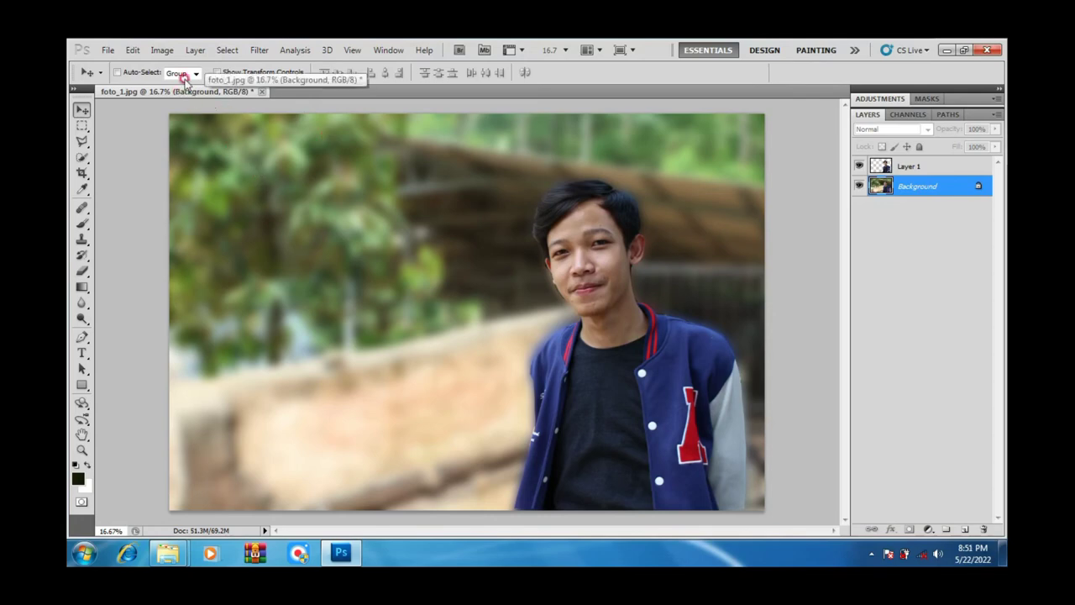
Desaturate the blurred Background with Image > Adjustments > Desaturate
{"action": "left_click", "coordinate": [161, 50]}
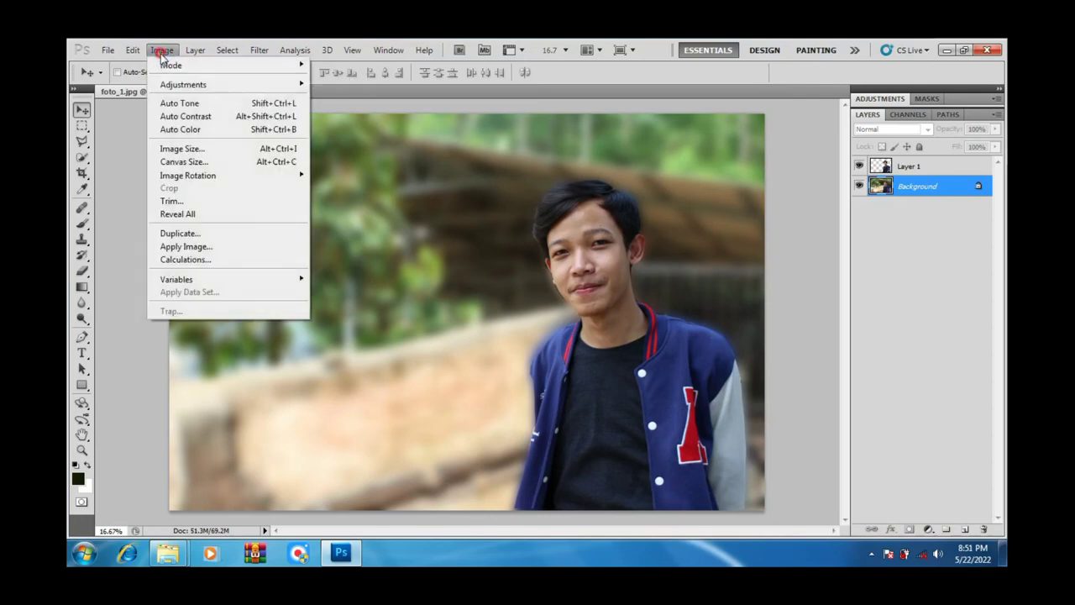
{"action": "mouse_move", "coordinate": [183, 84]}
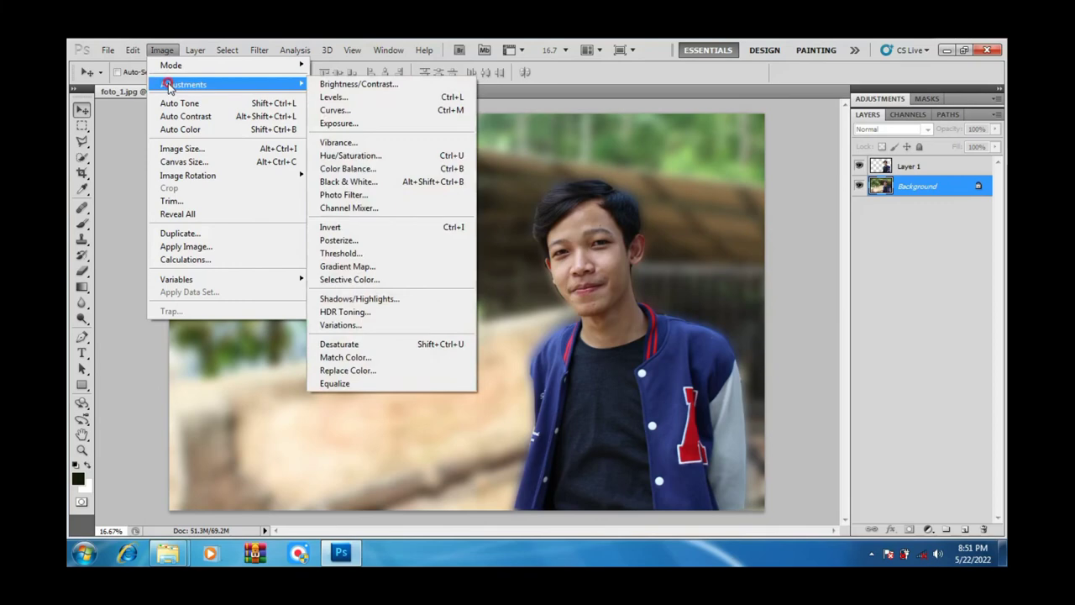
{"action": "left_click", "coordinate": [351, 345]}
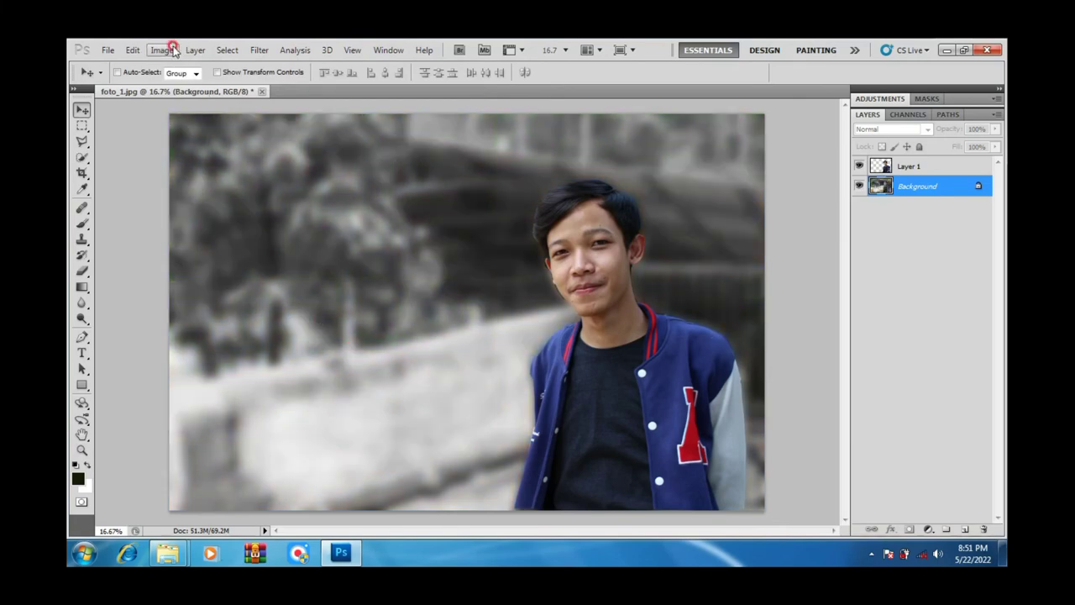
Colorize the Background in Hue/Saturation with Hue 20 and Saturation 20
{"action": "left_click", "coordinate": [165, 50]}
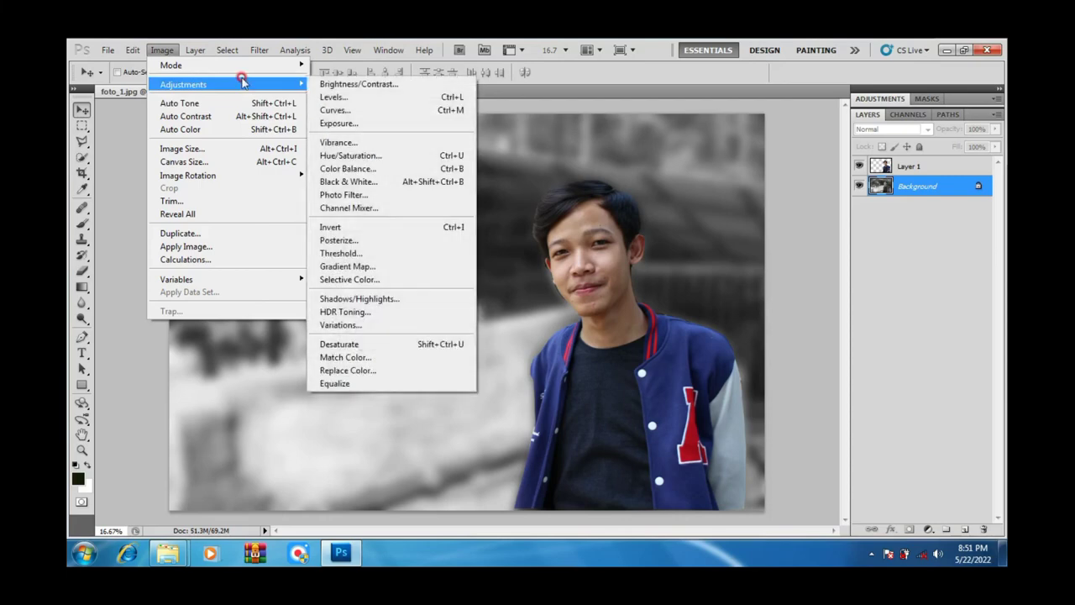
{"action": "mouse_move", "coordinate": [183, 84]}
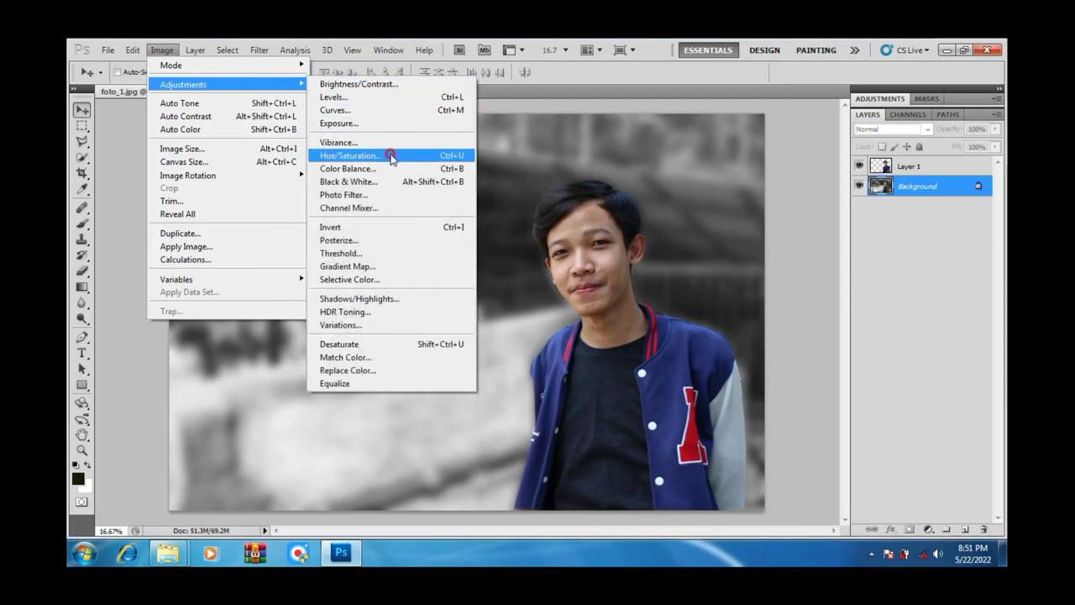
{"action": "left_click", "coordinate": [390, 157]}
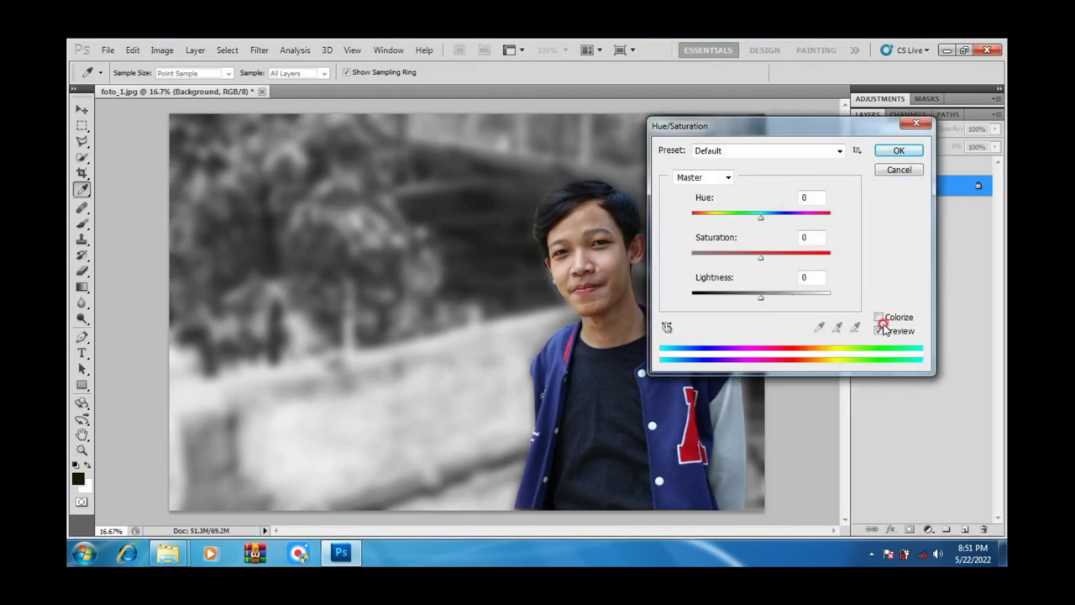
{"action": "left_click", "coordinate": [879, 317]}
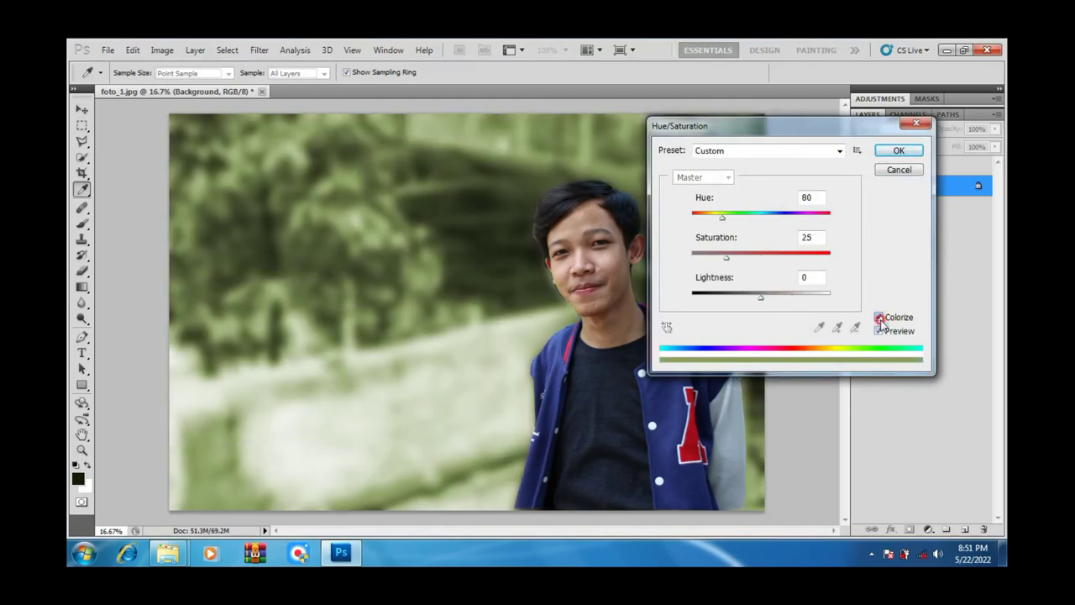
{"action": "left_click_drag", "start_coordinate": [722, 217], "coordinate": [701, 223]}
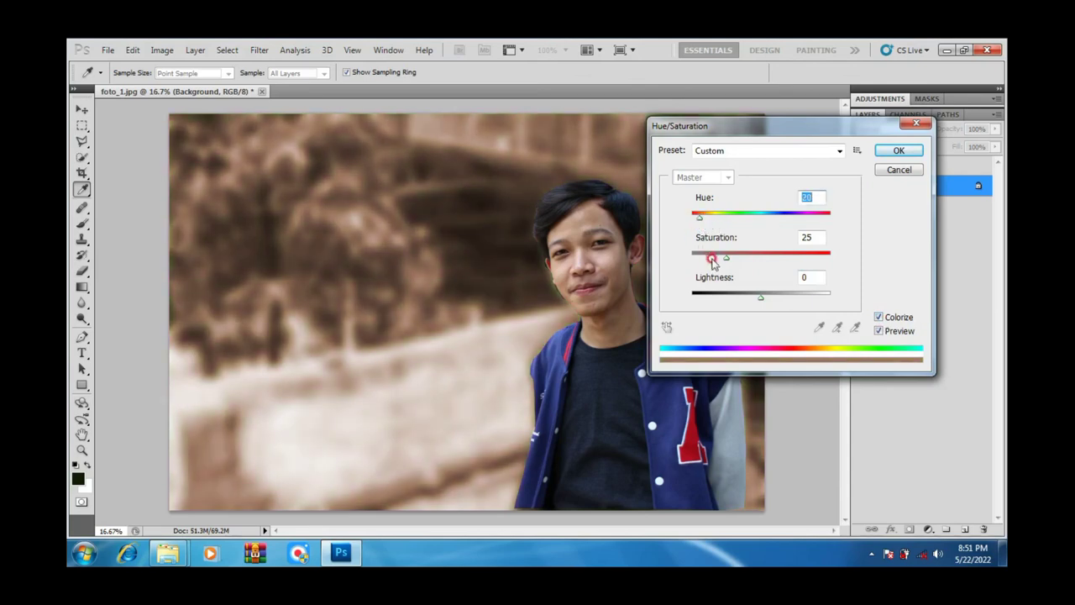
{"action": "mouse_move", "coordinate": [726, 257]}
{"action": "left_mouse_down"}
{"action": "mouse_move", "coordinate": [735, 262]}
{"action": "mouse_move", "coordinate": [719, 268]}
{"action": "left_mouse_up"}
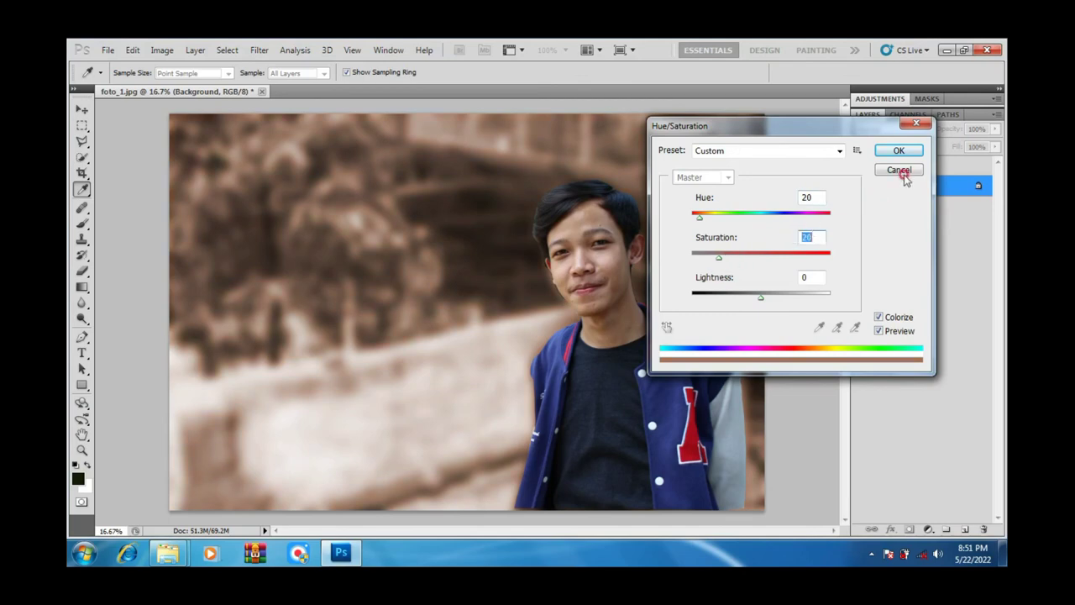
{"action": "left_click", "coordinate": [909, 156]}
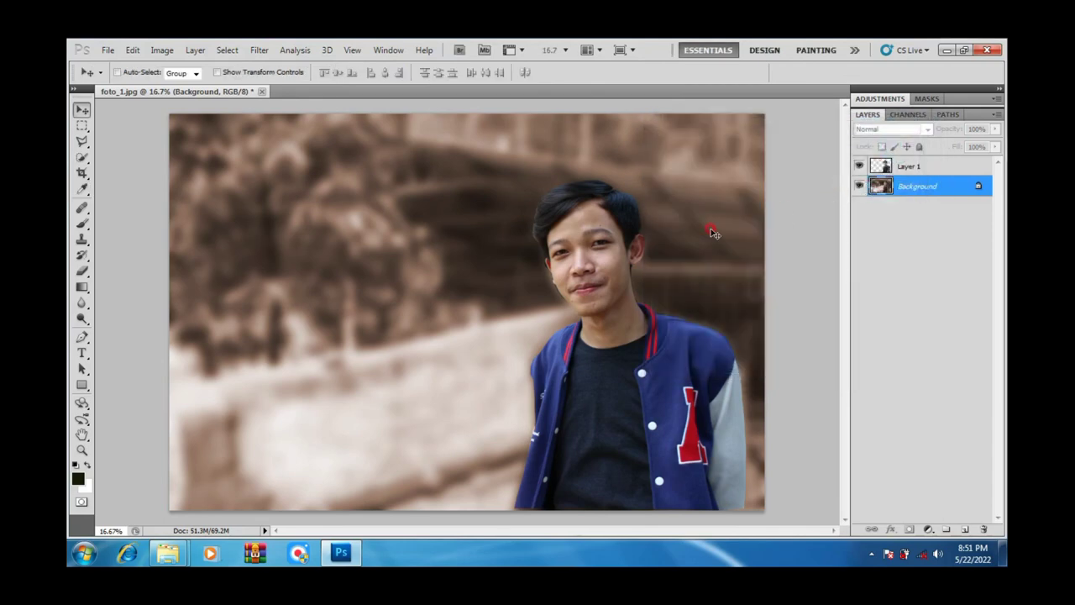